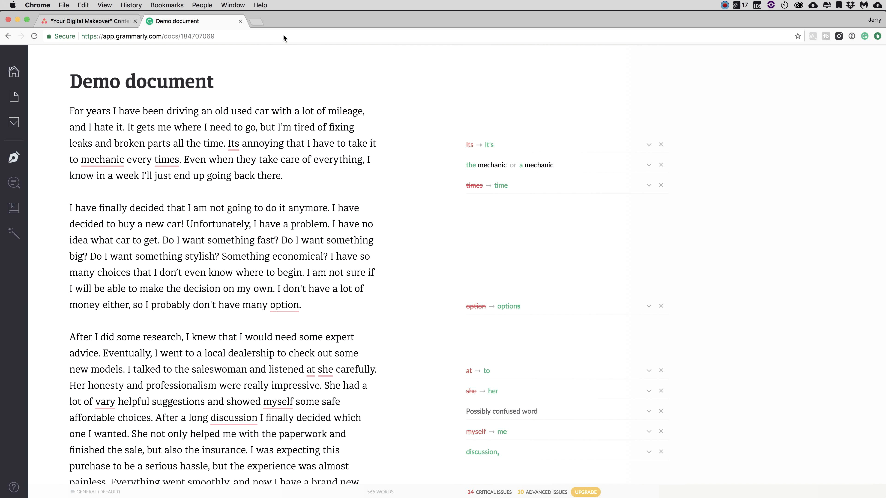
# - Go to grammarly.com and open the saved "Demo document"
pyautogui.click(276, 37)
pyautogui.write('grammarl')
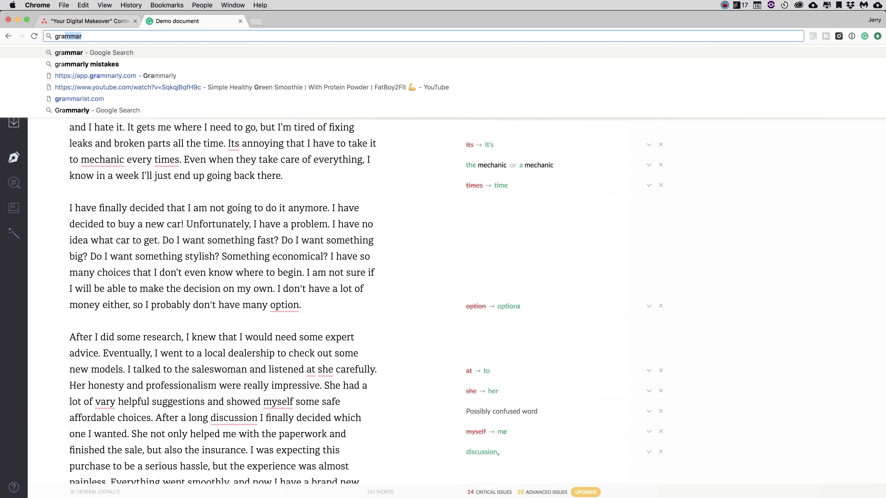
pyautogui.write('y.co')
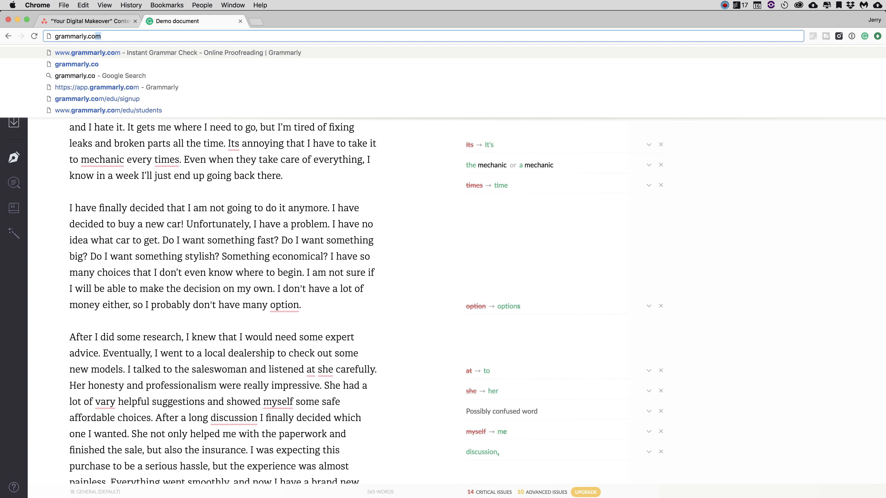
pyautogui.press('Return')
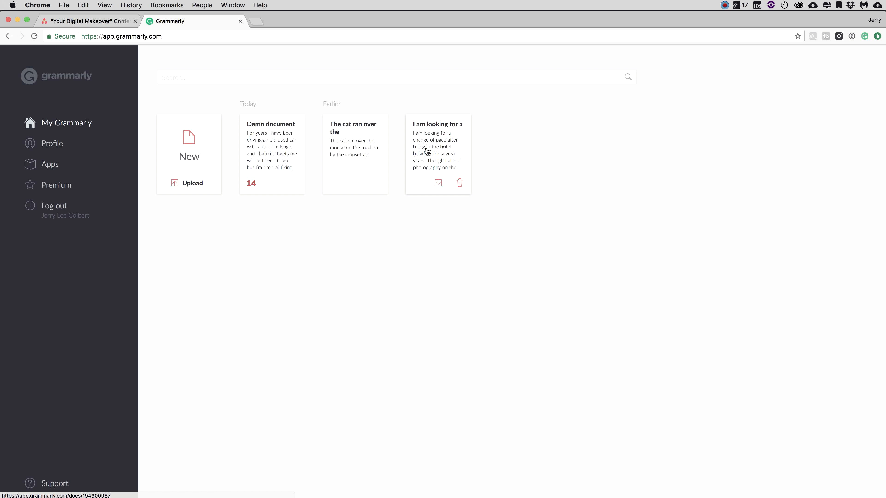
pyautogui.moveTo(283, 142)
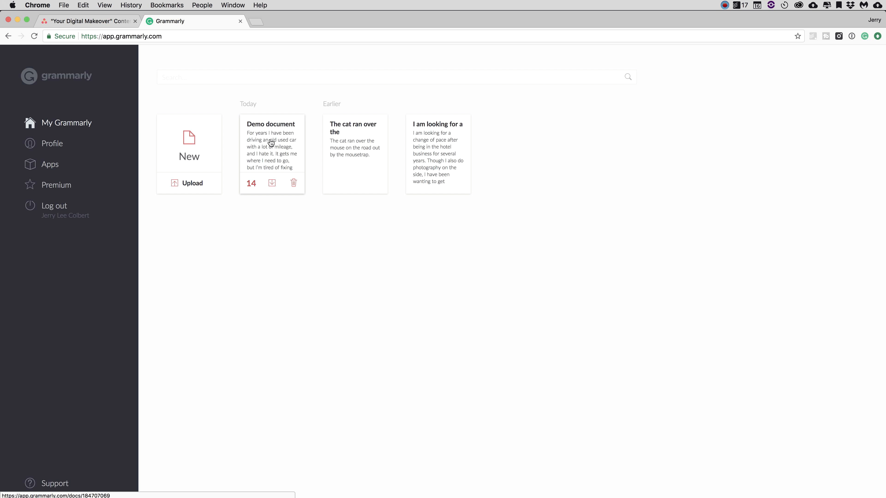
pyautogui.click(270, 142)
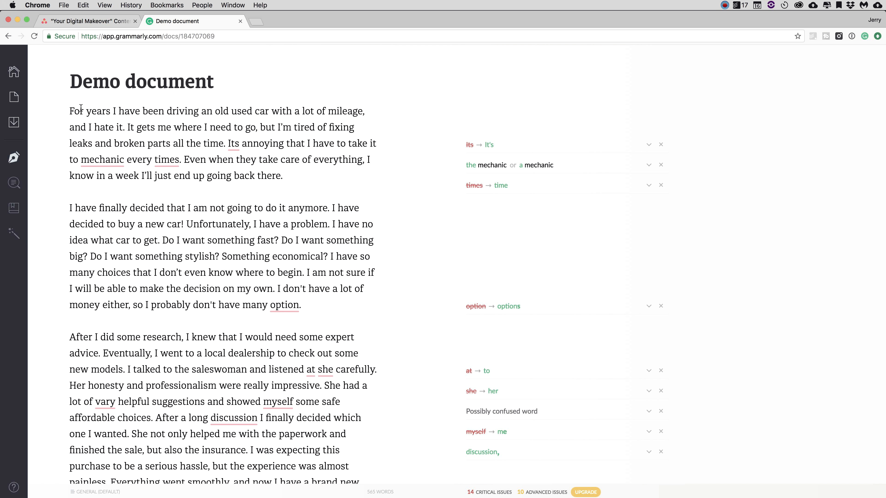
# - Accept the corrections "It's", "a mechanic" and "time" in the first paragraph and "options" in the second
pyautogui.scroll(-1, 85, 112)
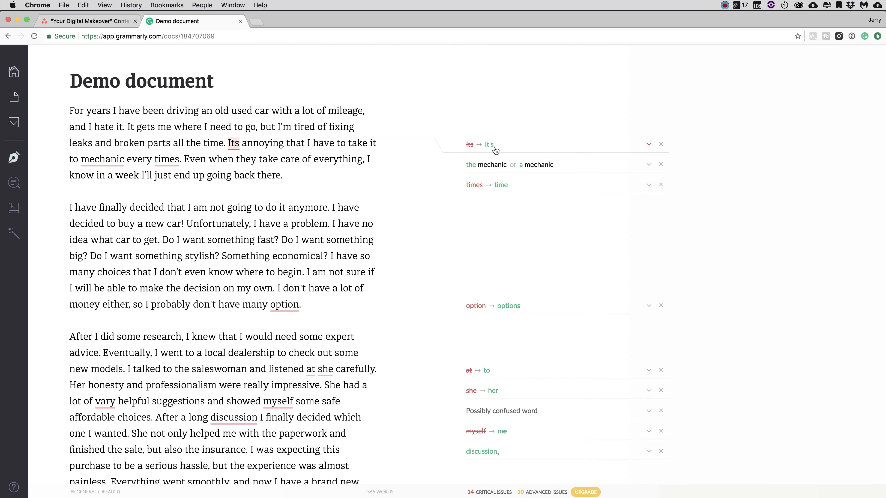
pyautogui.moveTo(491, 149)
pyautogui.click(491, 149)
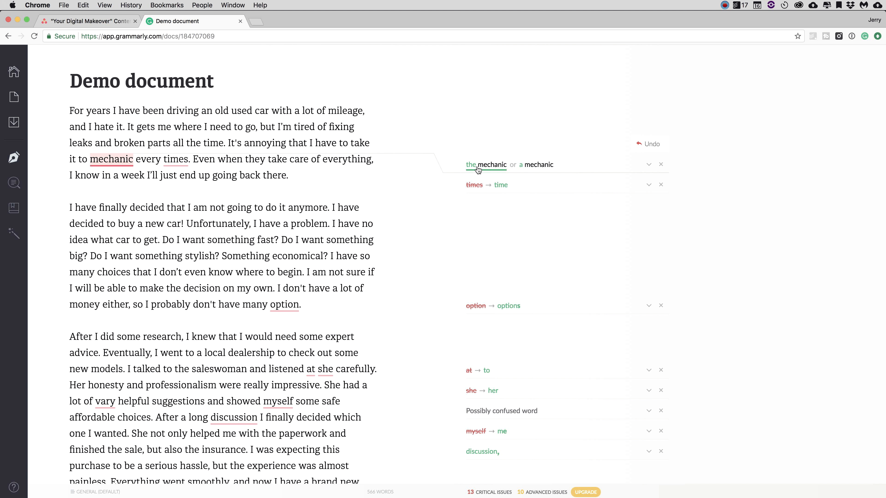
pyautogui.click(527, 168)
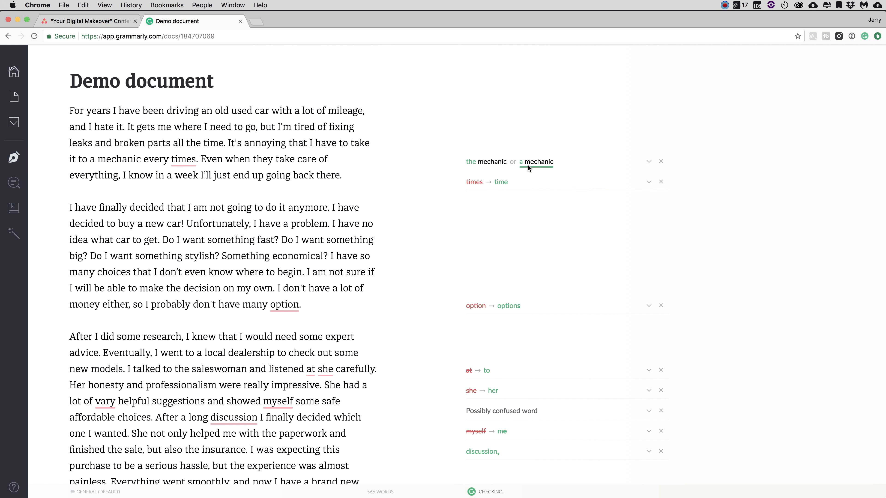
pyautogui.click(502, 180)
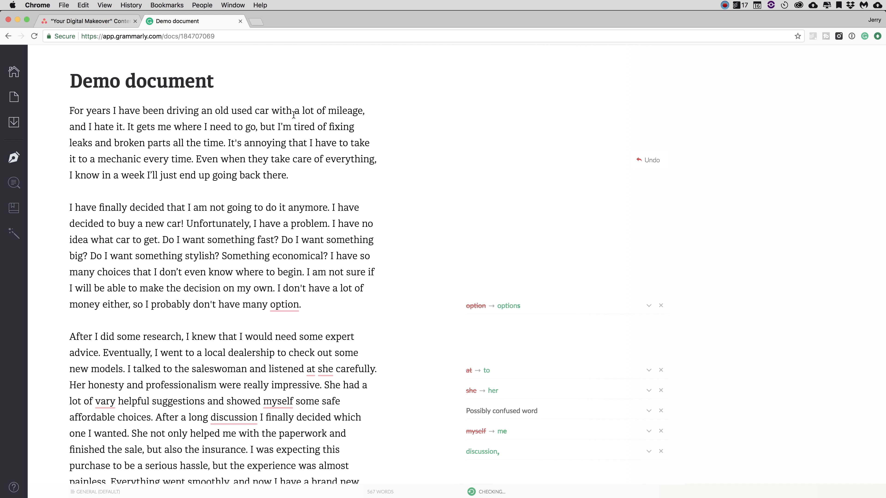
pyautogui.scroll(-3, 219, 289)
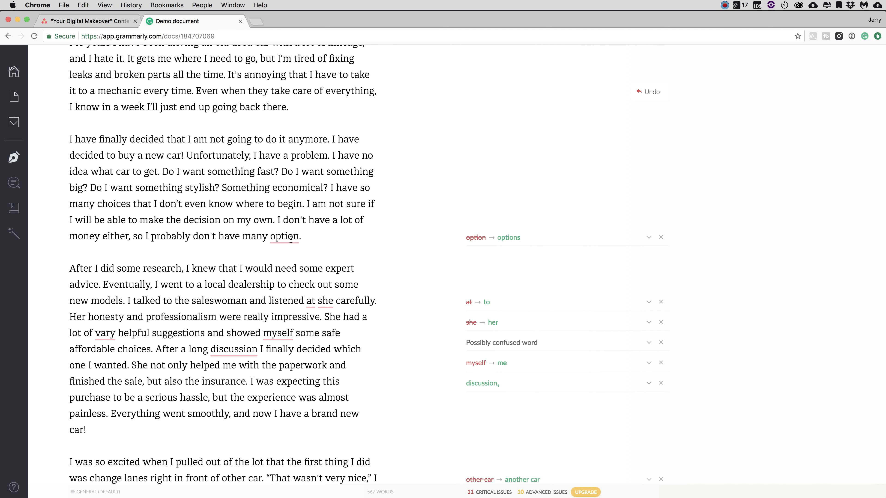
pyautogui.click(516, 240)
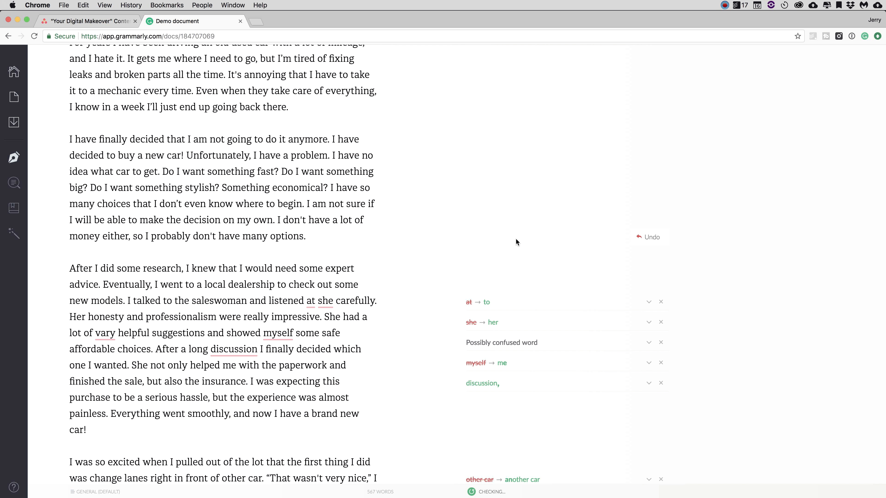
# - Replace "at she" with "to her" and "vary" with "very" in the third paragraph using the suggested corrections
pyautogui.scroll(-3, 334, 295)
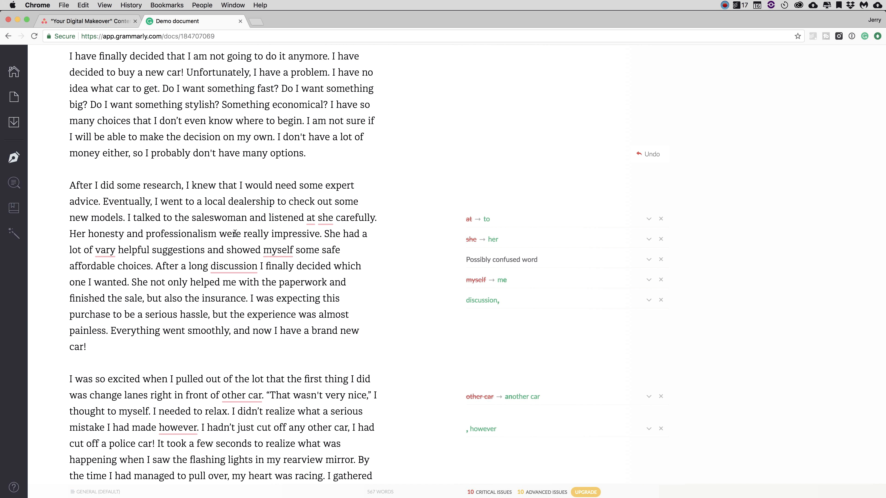
pyautogui.scroll(-1, 390, 238)
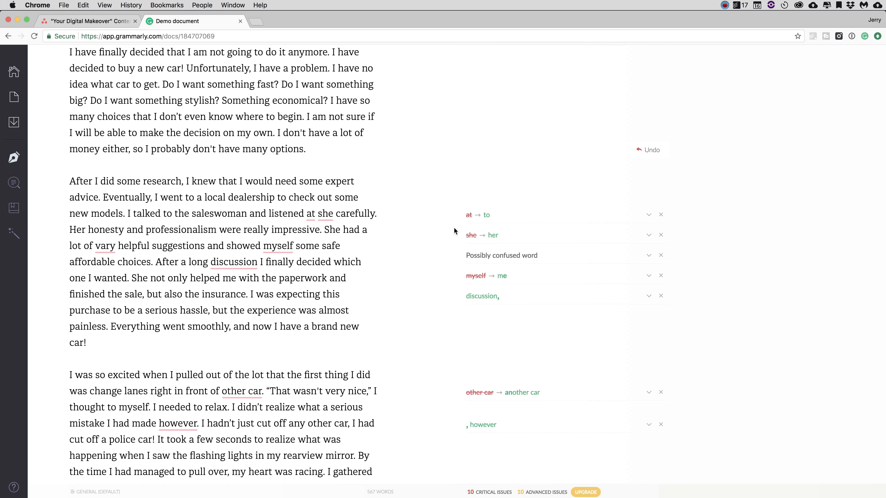
pyautogui.click(488, 216)
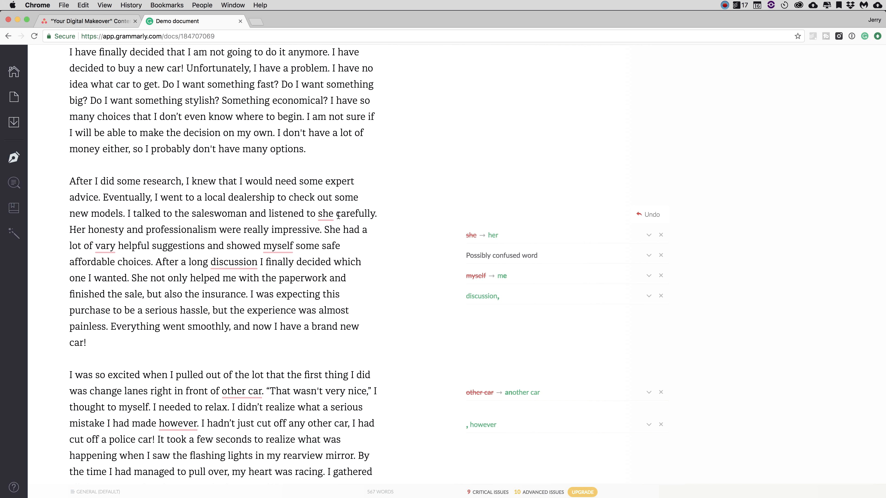
pyautogui.click(493, 235)
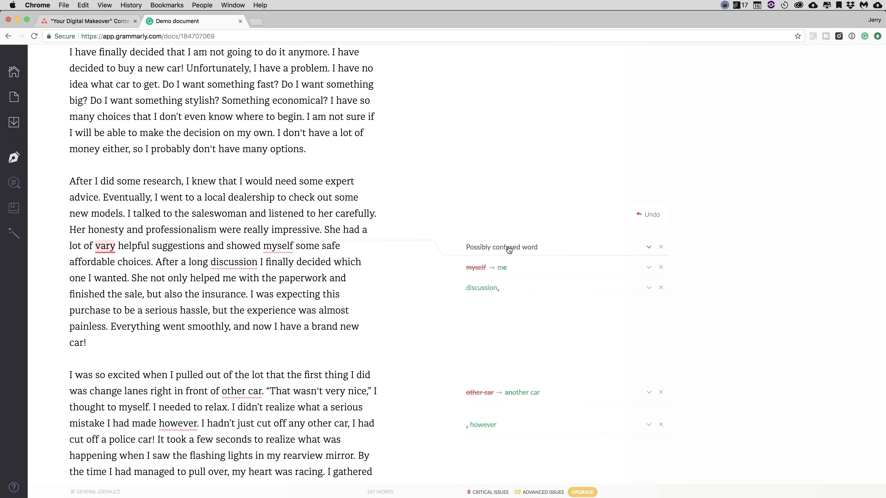
pyautogui.click(522, 249)
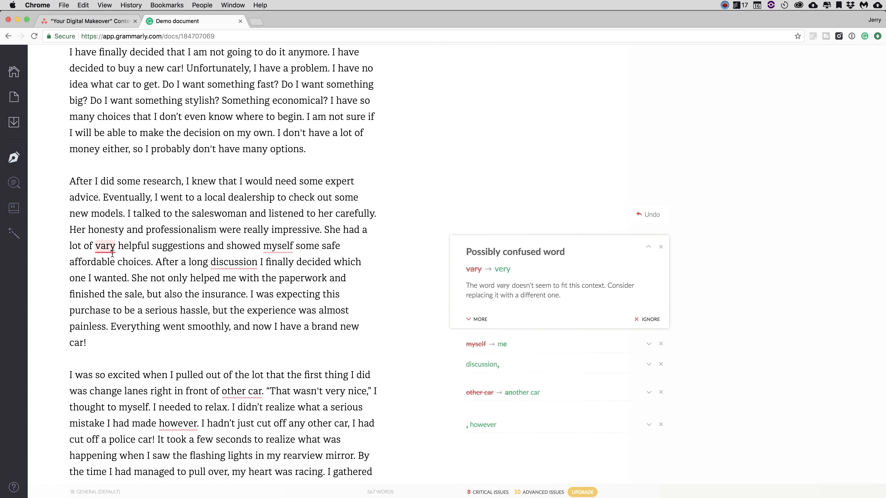
pyautogui.click(503, 273)
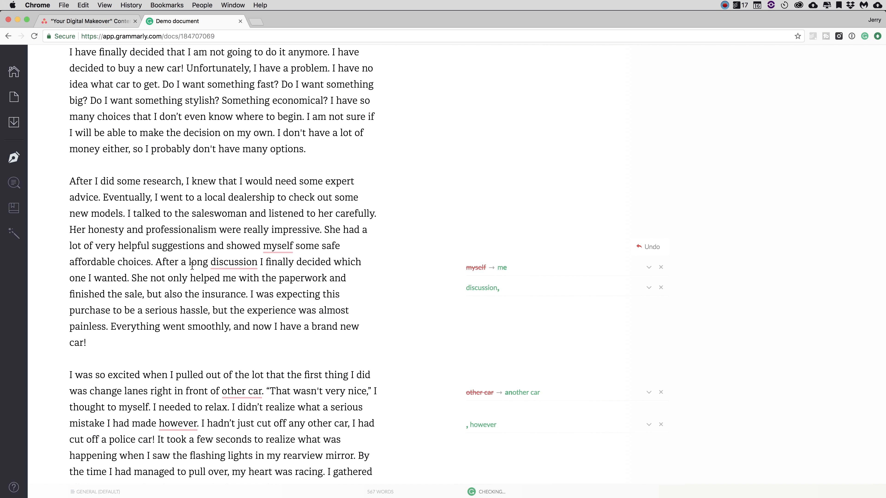
# - Accept the suggestions to change "myself" to "me" and add a comma after "discussion" in the third paragraph
pyautogui.click(281, 246)
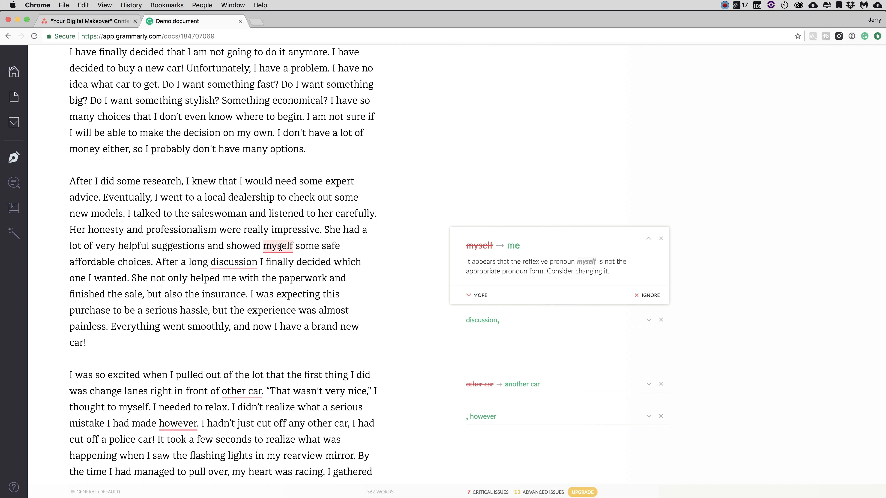
pyautogui.click(513, 246)
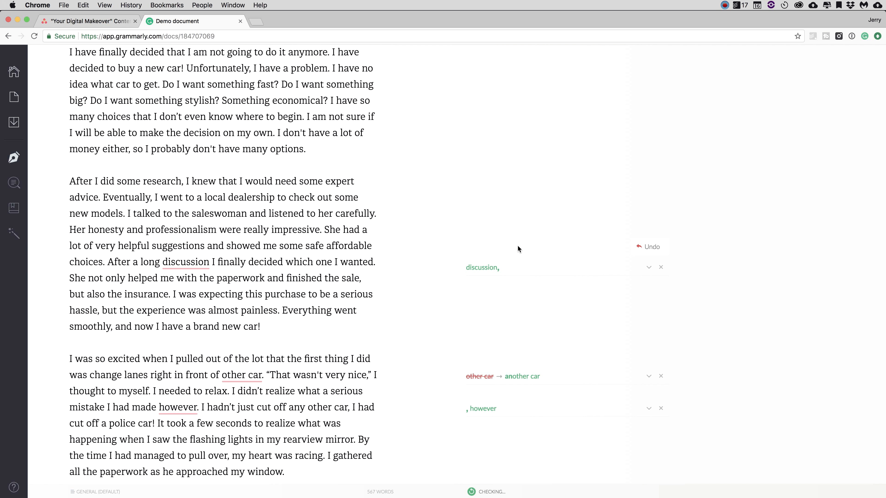
pyautogui.click(192, 262)
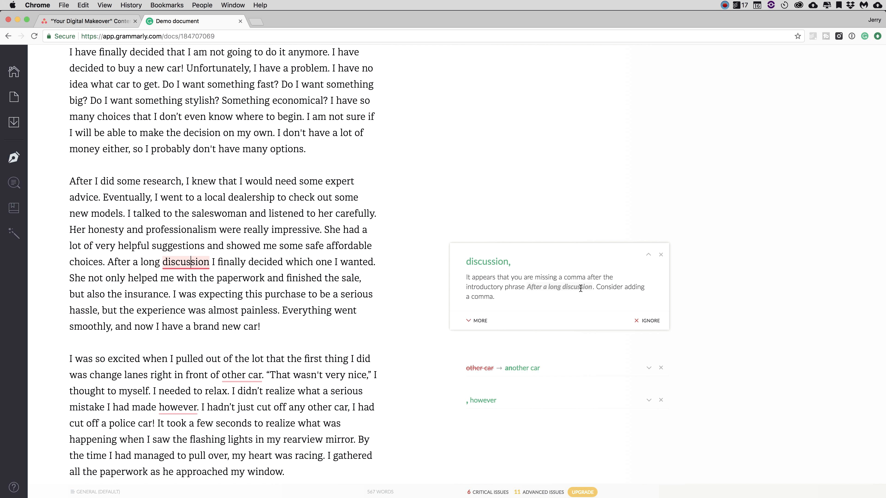
pyautogui.click(495, 266)
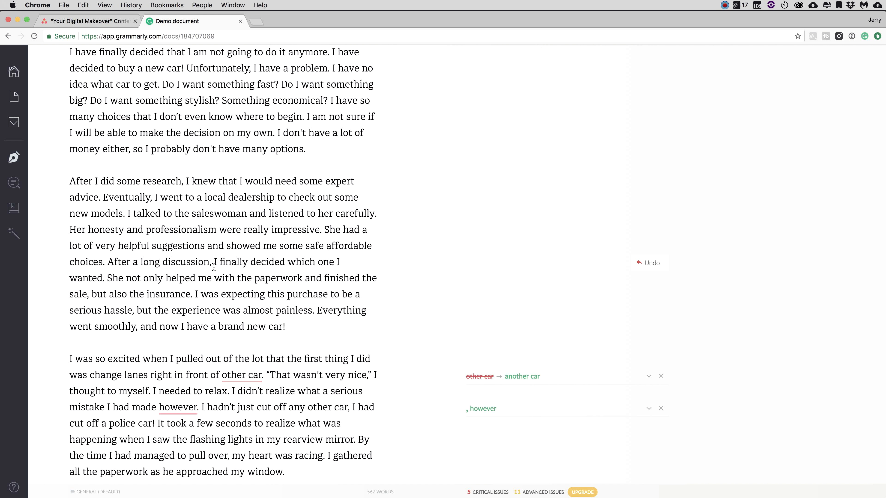
# - Accept "another car", the comma before "however", and the comma after "You forgot to signal back there"
pyautogui.scroll(-5, 294, 301)
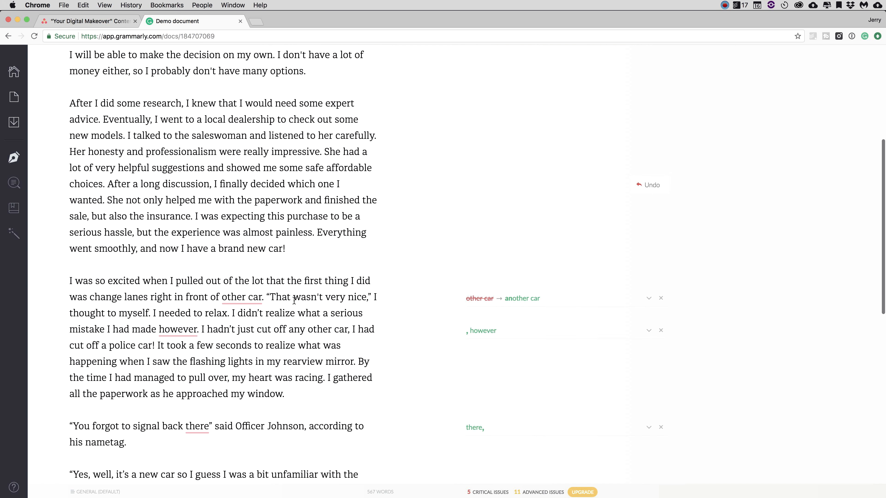
pyautogui.moveTo(487, 202)
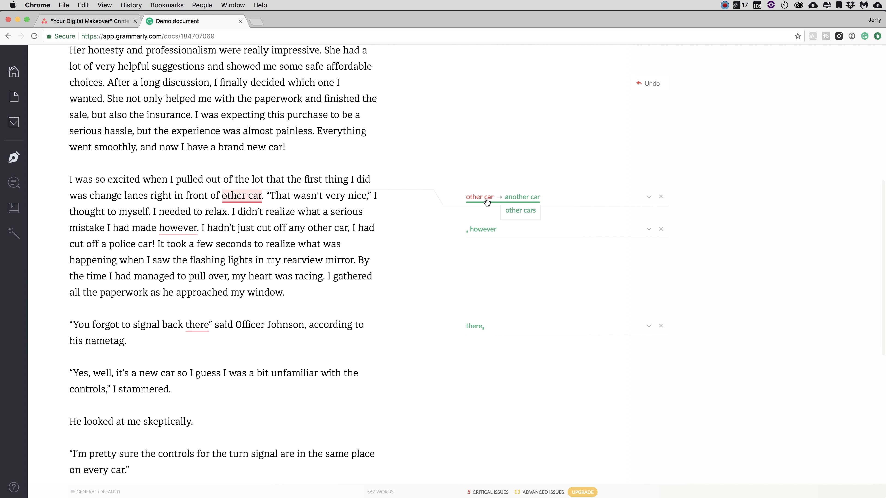
pyautogui.click(520, 197)
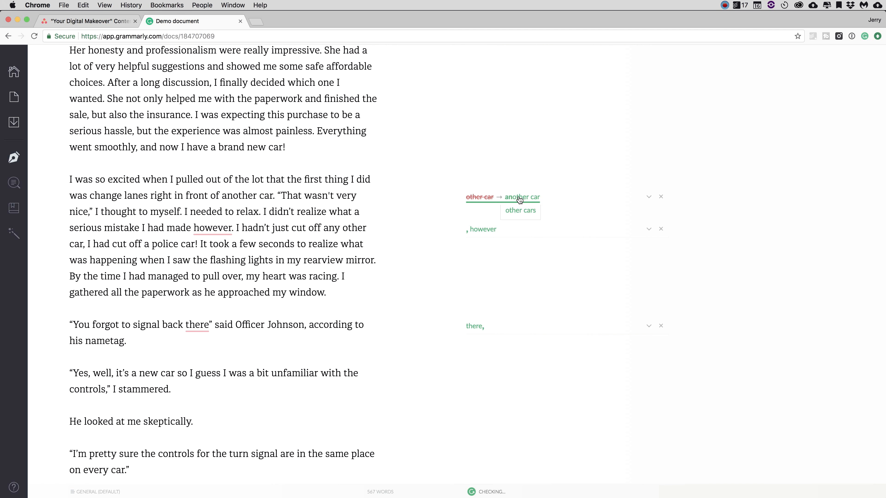
pyautogui.click(481, 229)
pyautogui.scroll(-1, 190, 237)
pyautogui.scroll(-2, 190, 237)
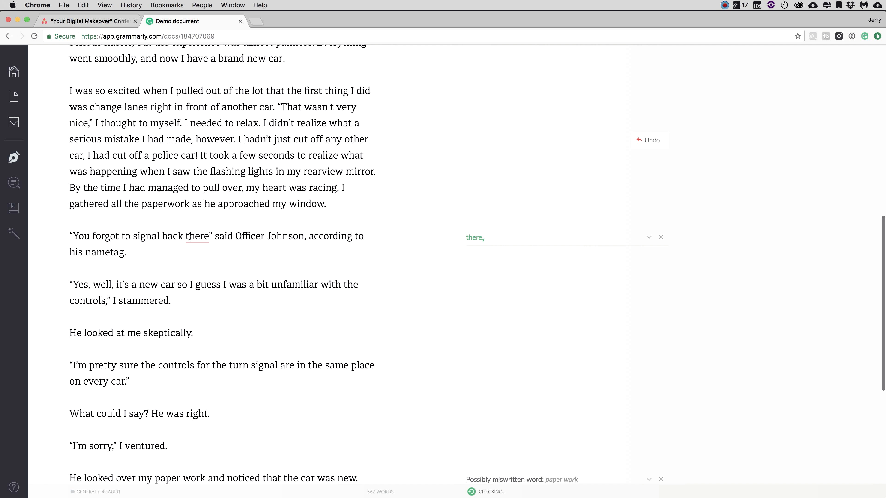
pyautogui.click(477, 242)
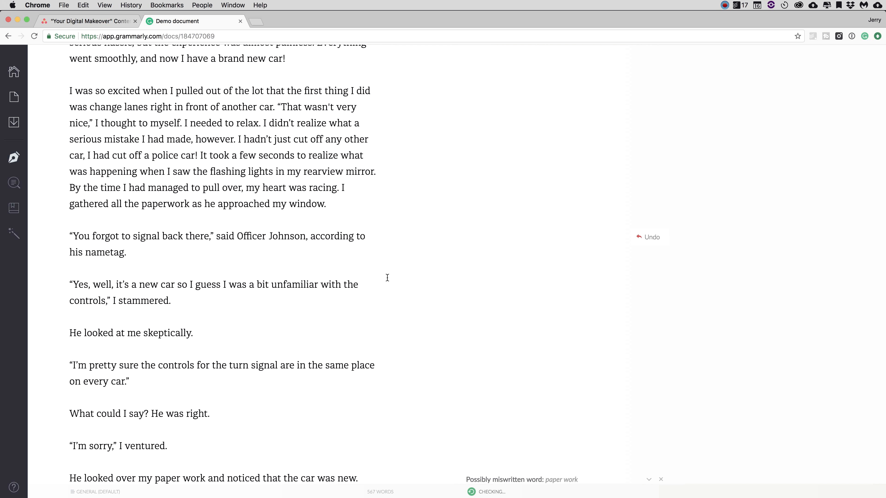
# - Apply the suggested replacements "paperwork" for "paper work" and "road" for "rode" near the end of the document
pyautogui.scroll(-1, 270, 265)
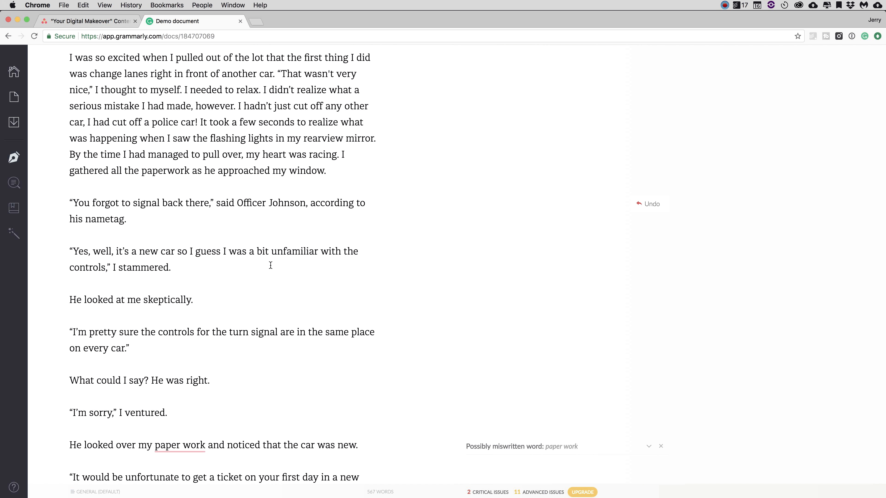
pyautogui.scroll(-4, 271, 265)
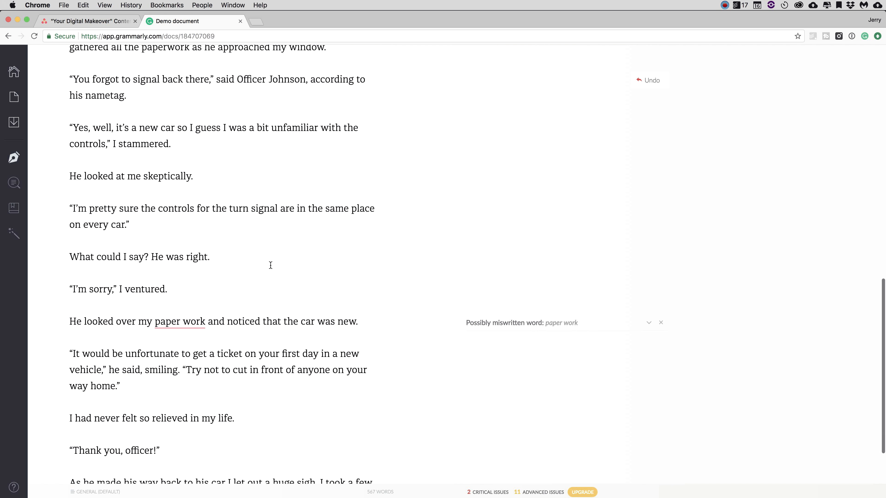
pyautogui.scroll(-3, 271, 265)
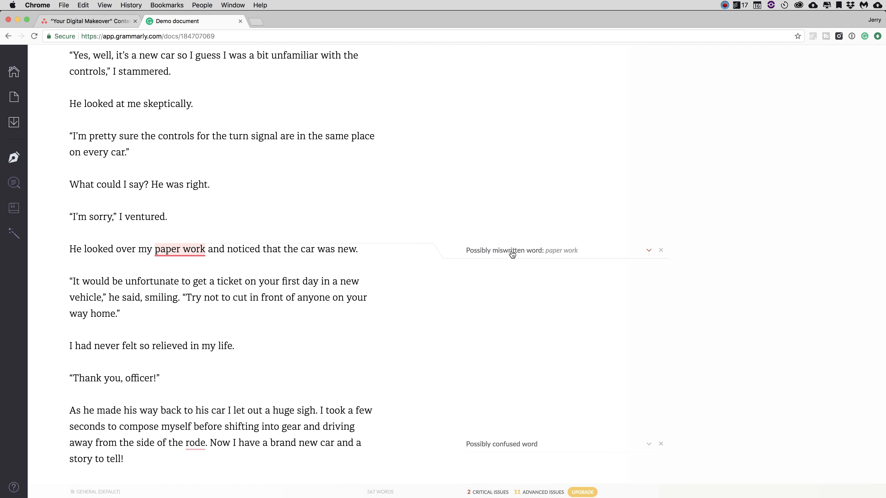
pyautogui.click(190, 251)
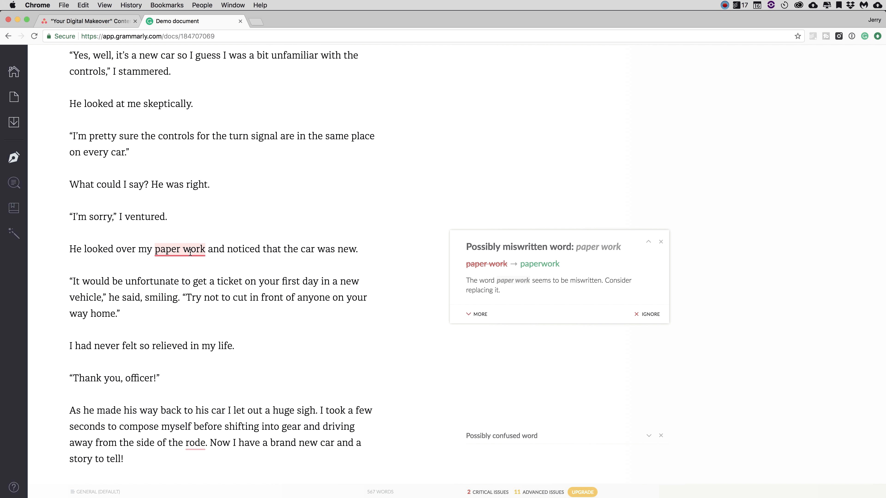
pyautogui.click(548, 269)
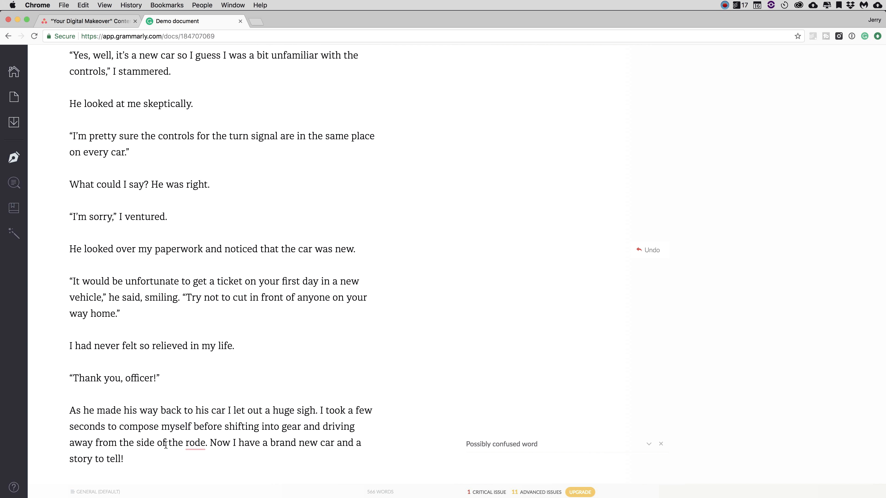
pyautogui.click(196, 446)
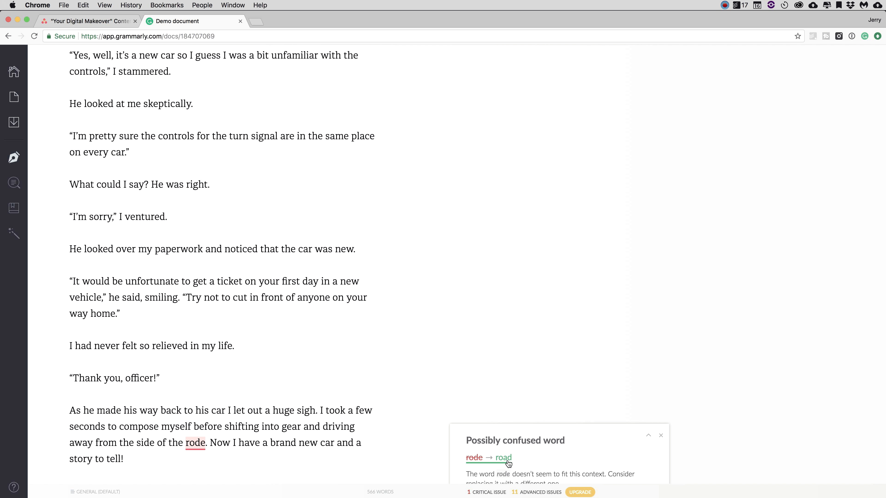
pyautogui.click(507, 460)
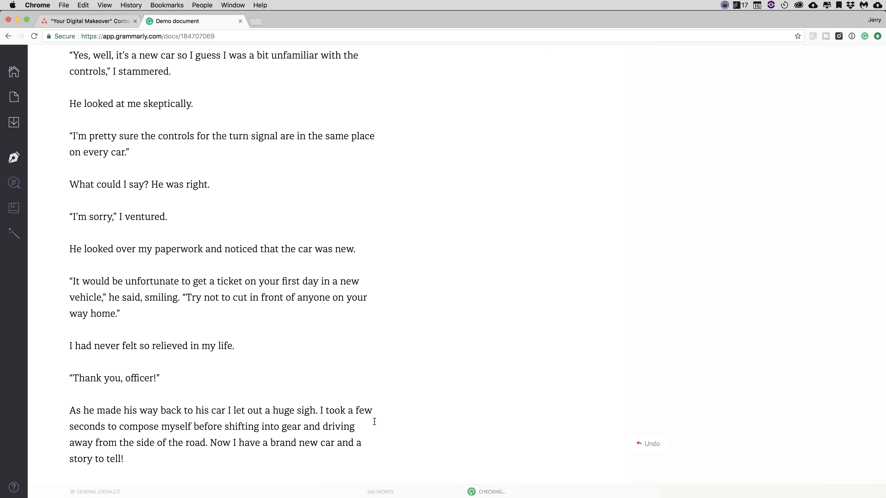
# - Review the whole corrected document for any remaining underlined issues
pyautogui.scroll(1, 374, 422)
pyautogui.scroll(-1, 374, 422)
pyautogui.scroll(15, 374, 422)
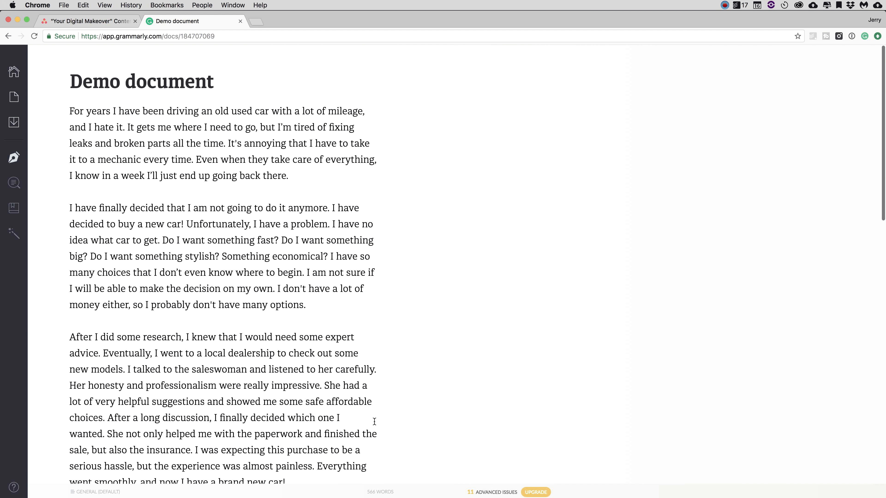
pyautogui.scroll(-15, 374, 422)
pyautogui.scroll(5, 374, 422)
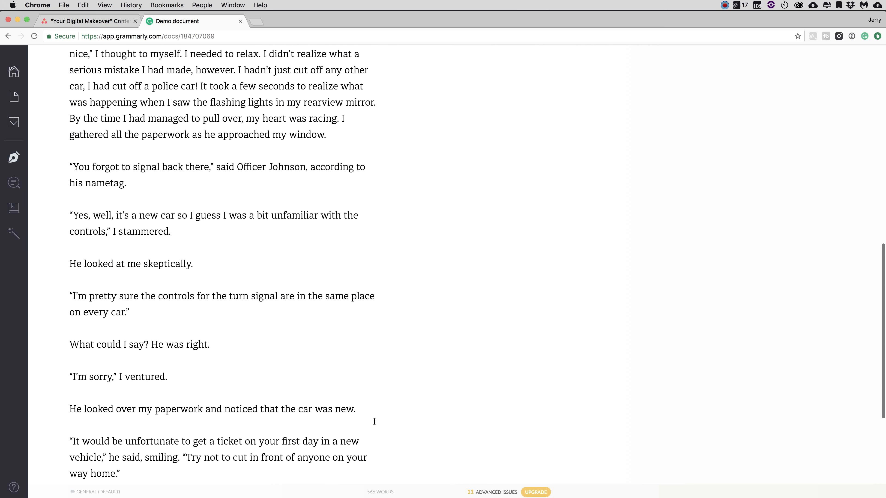
pyautogui.scroll(10, 374, 421)
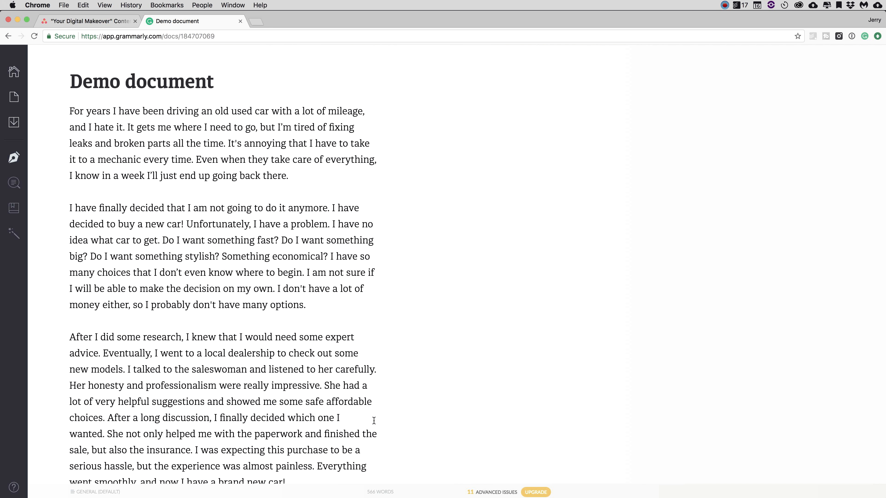